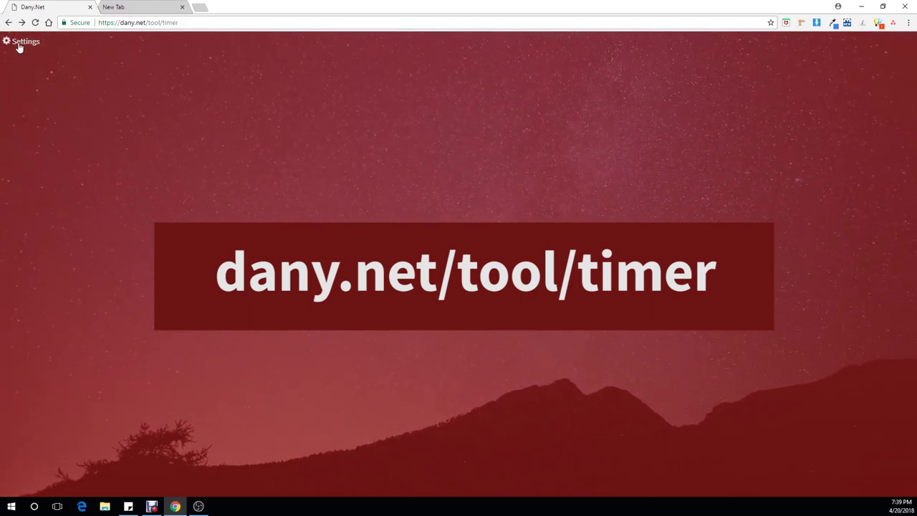
left_click(22, 41)
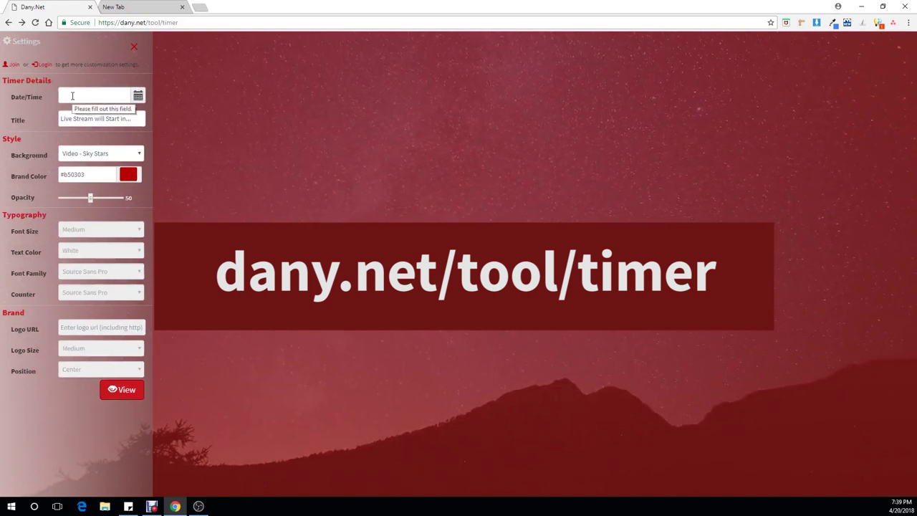
left_click(138, 96)
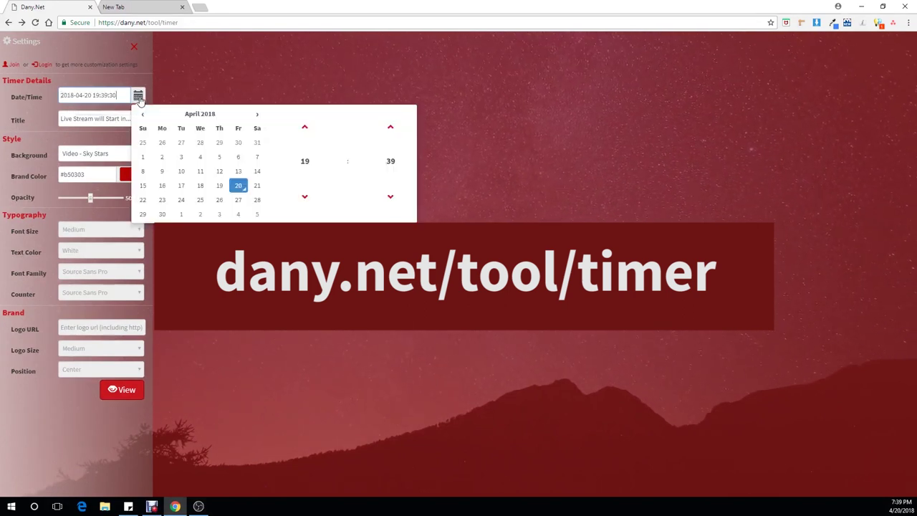
left_click(237, 204)
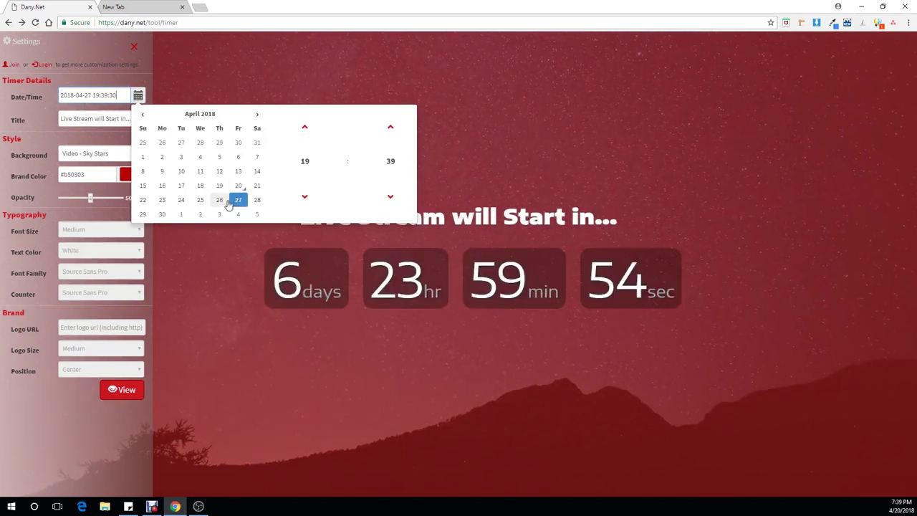
left_click(305, 129)
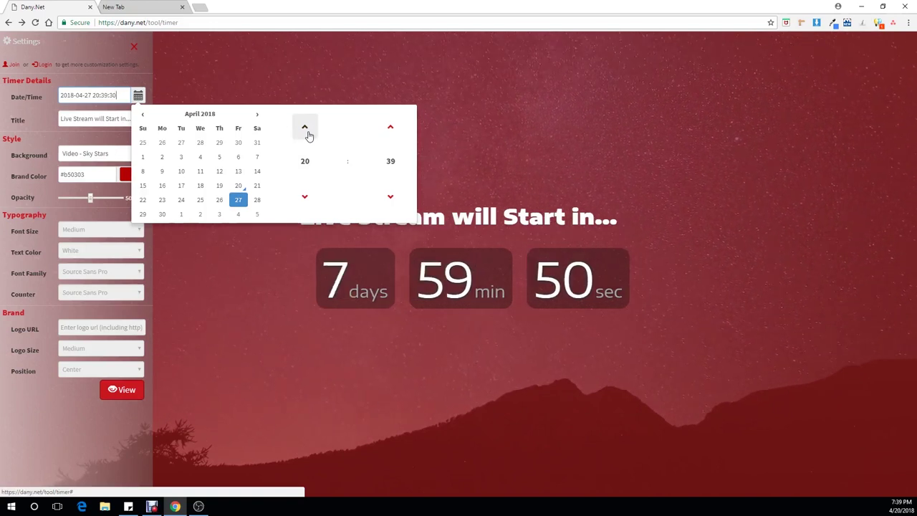
left_click(390, 198)
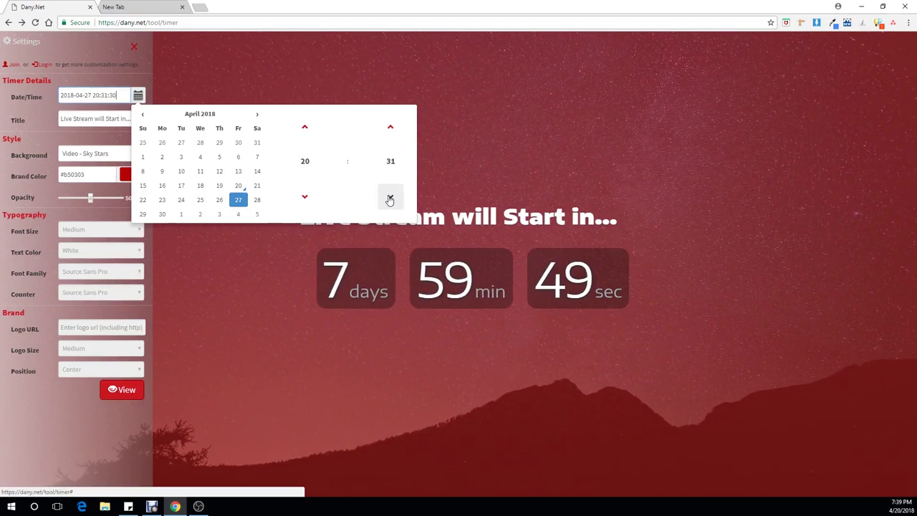
left_click(89, 118)
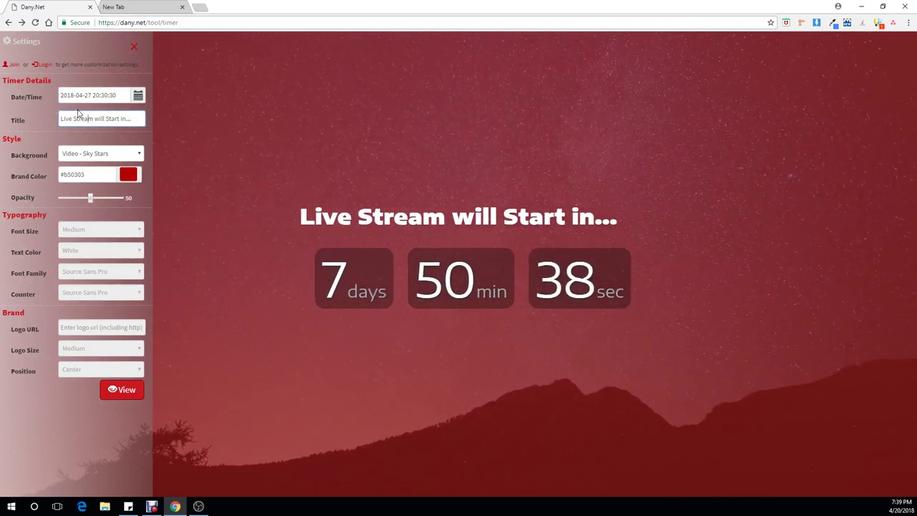
Step: Edit the title, replacing 'Live Stream' with 'My Live Show' and 'Start in...' with 'Soon'
left_click_drag(135, 119, 56, 120)
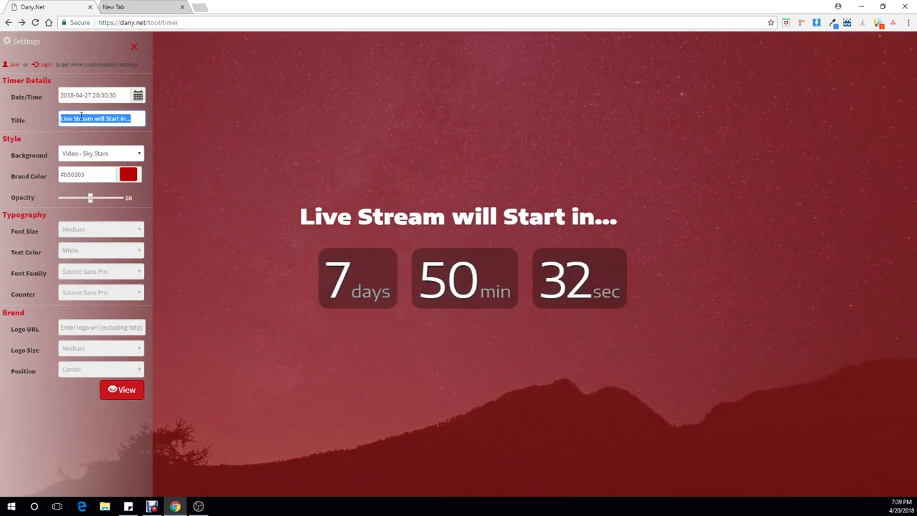
left_click(85, 119)
left_click_drag(92, 119, 59, 118)
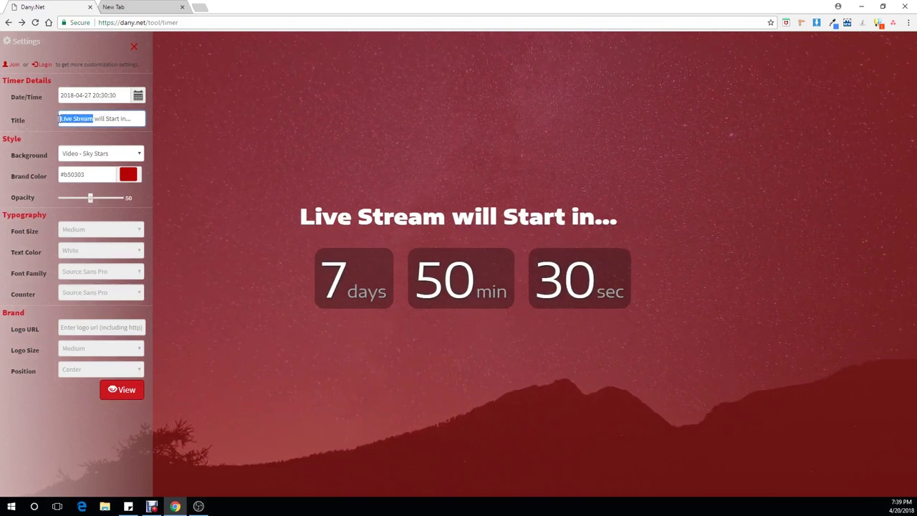
type("My Live")
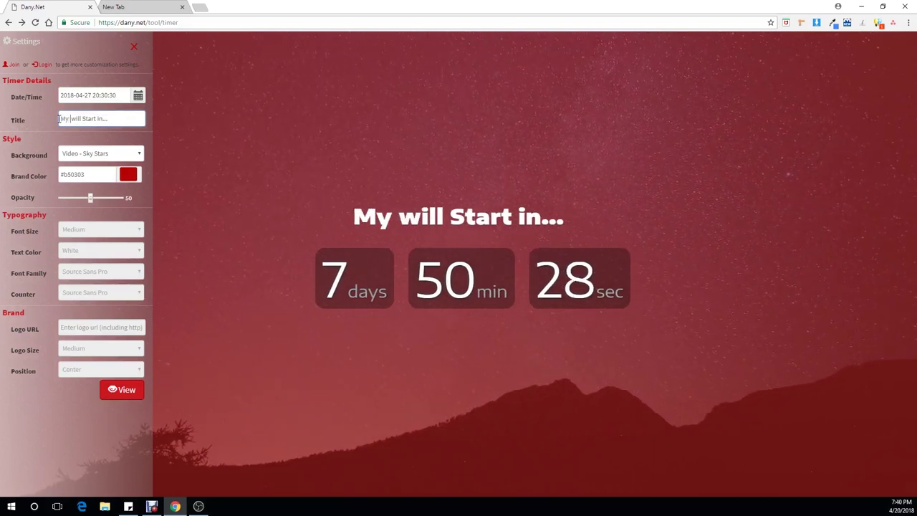
type(" Shoq")
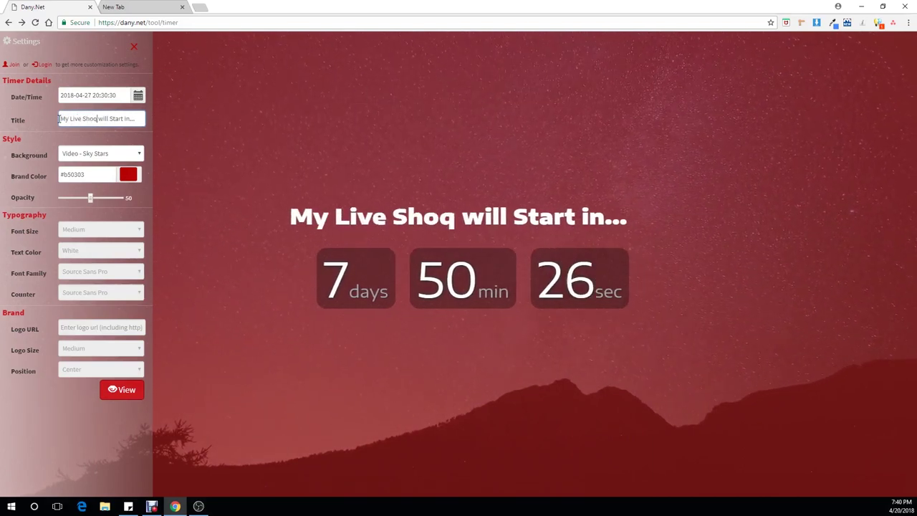
key("BackSpace")
type("w")
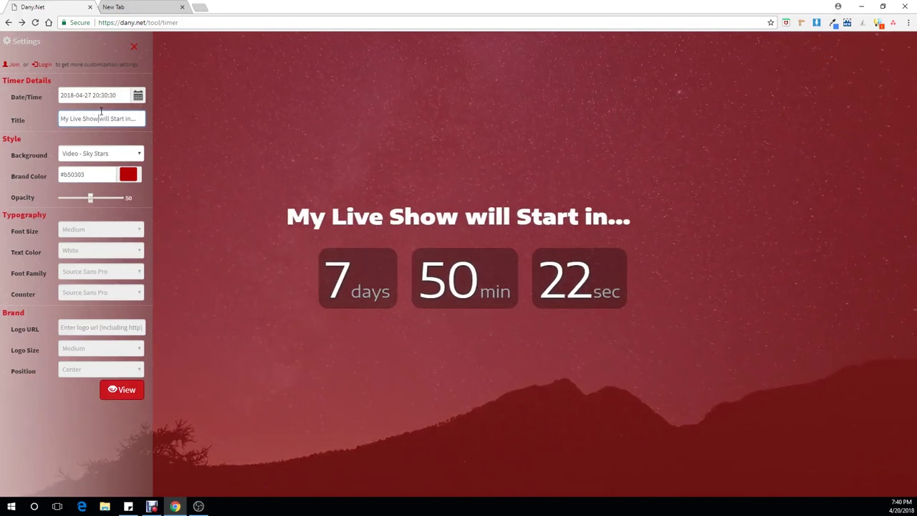
double_click(130, 119)
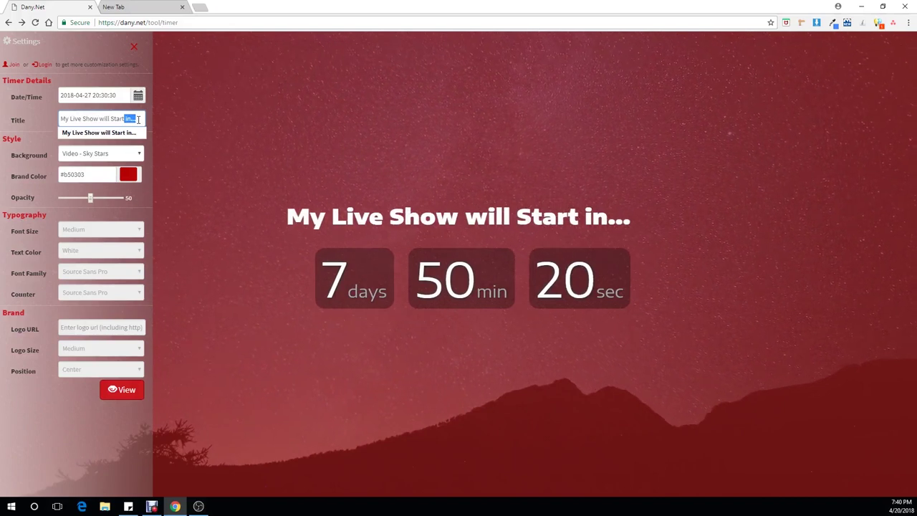
key("BackSpace")
key("BackSpace")
key("BackSpace")
key("BackSpace")
key("BackSpace")
key("BackSpace")
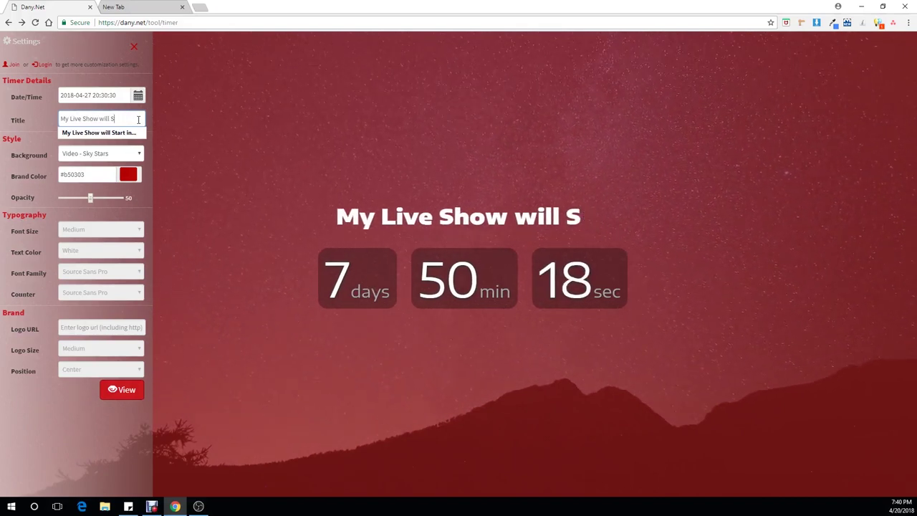
type("oon")
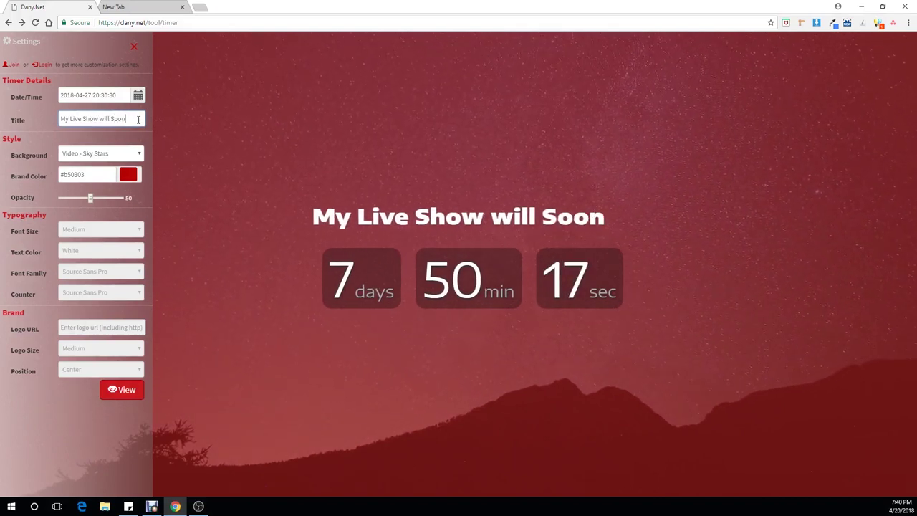
Step: Preview the Bokeh Slide, Circle Blue and Circle Flow backgrounds, settling on Video - Circle Laser
left_click(96, 156)
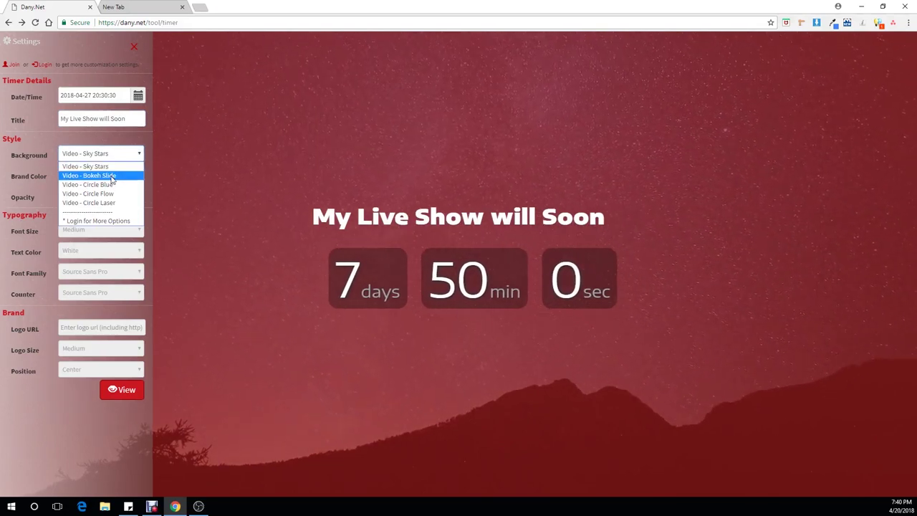
left_click(112, 177)
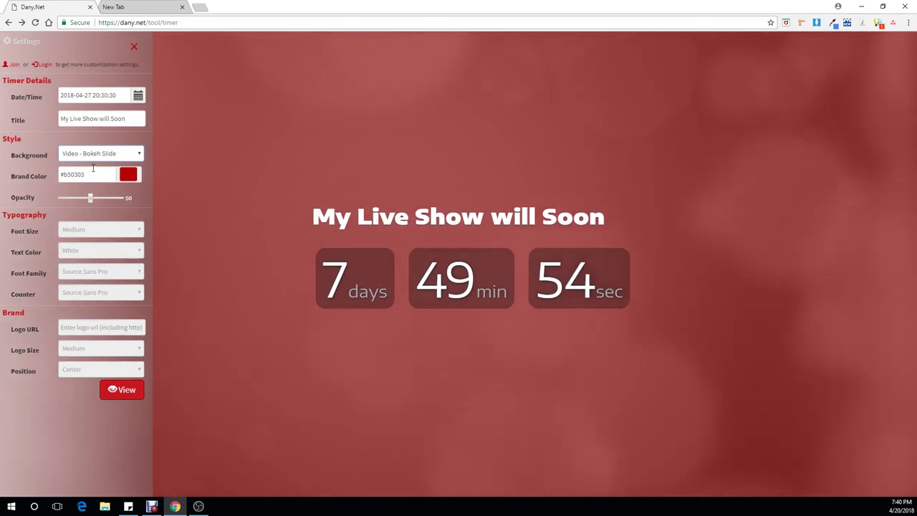
left_click(111, 153)
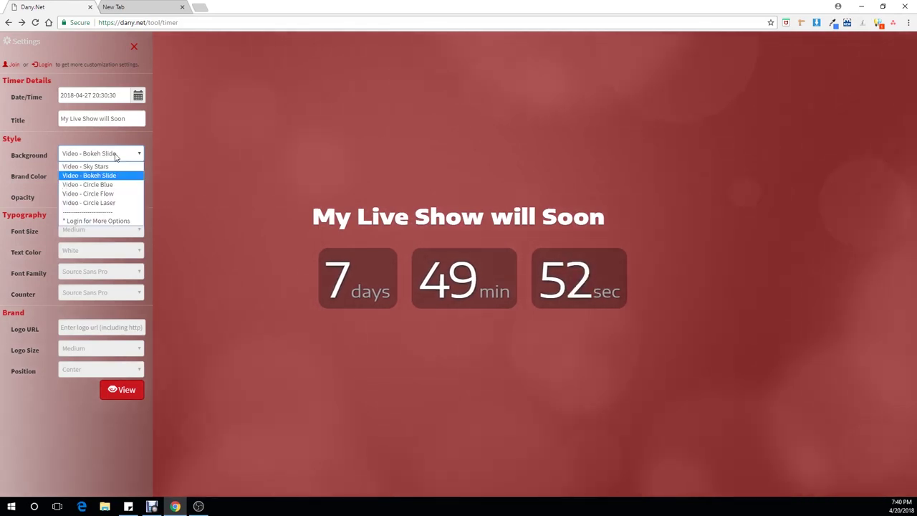
left_click(104, 185)
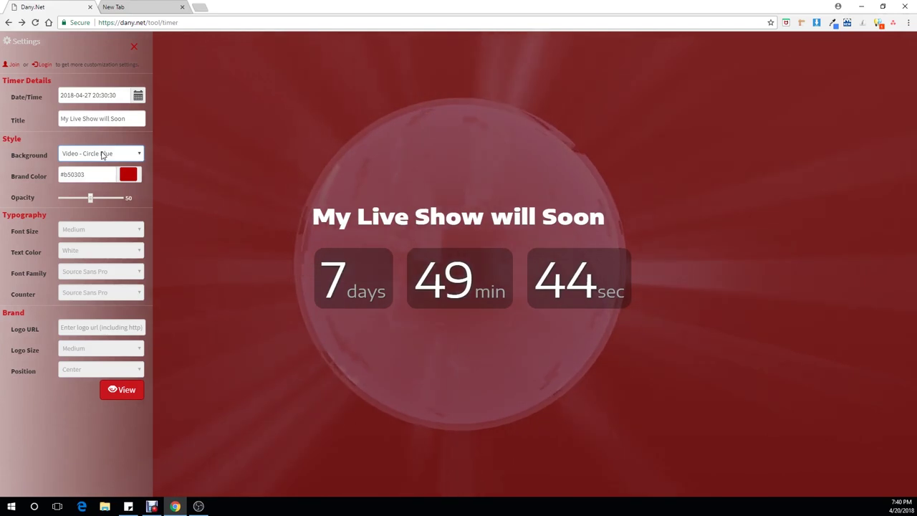
left_click(103, 154)
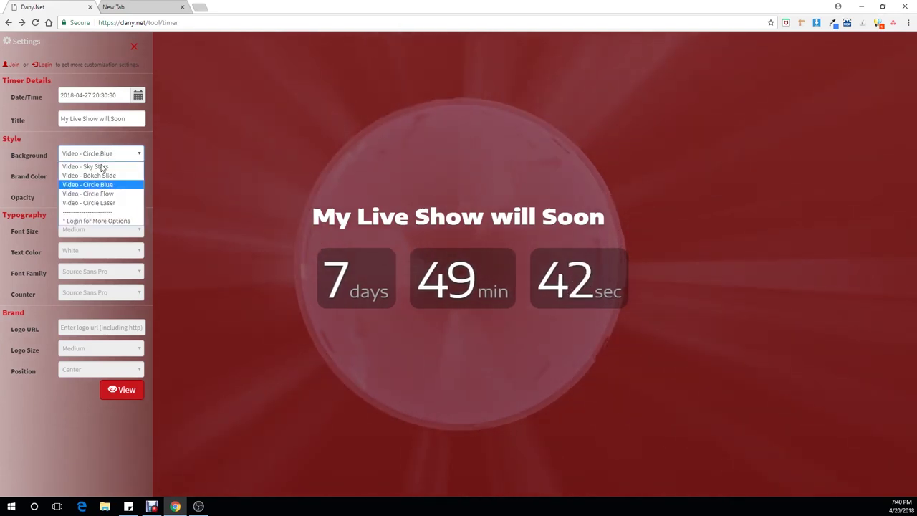
left_click(106, 197)
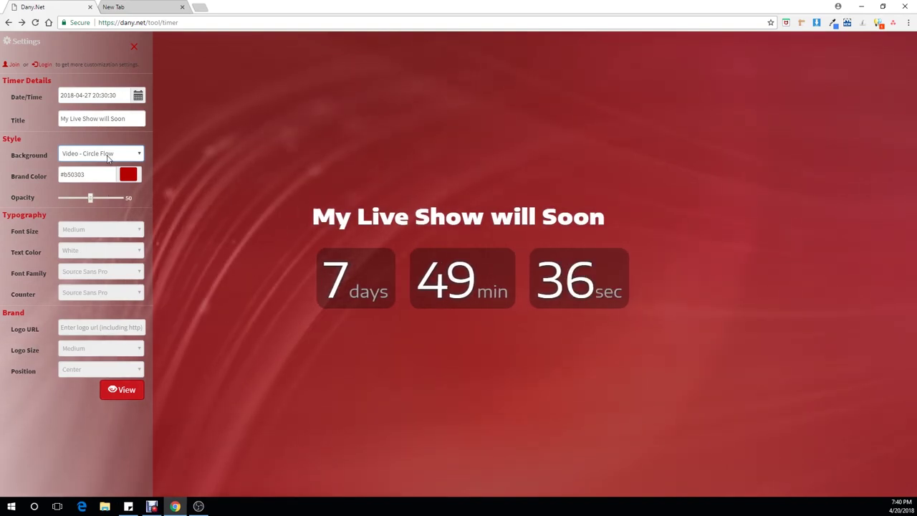
left_click(108, 158)
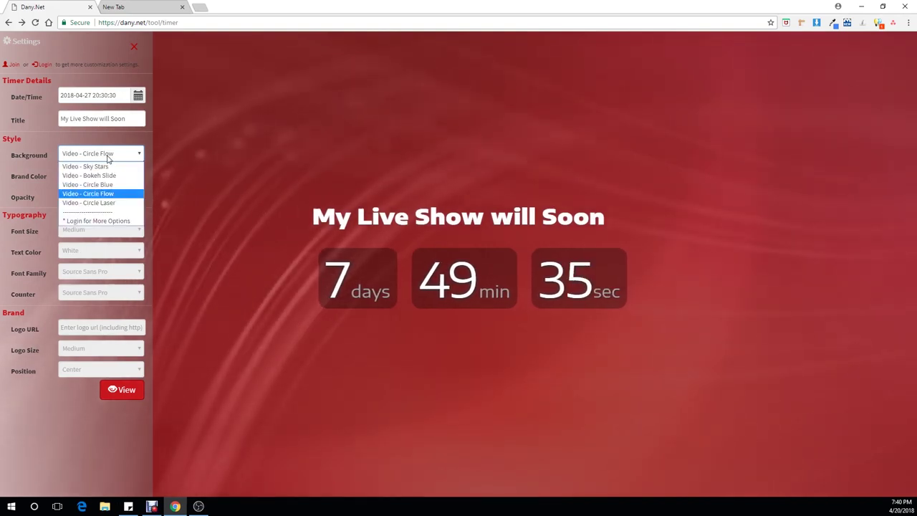
left_click(119, 204)
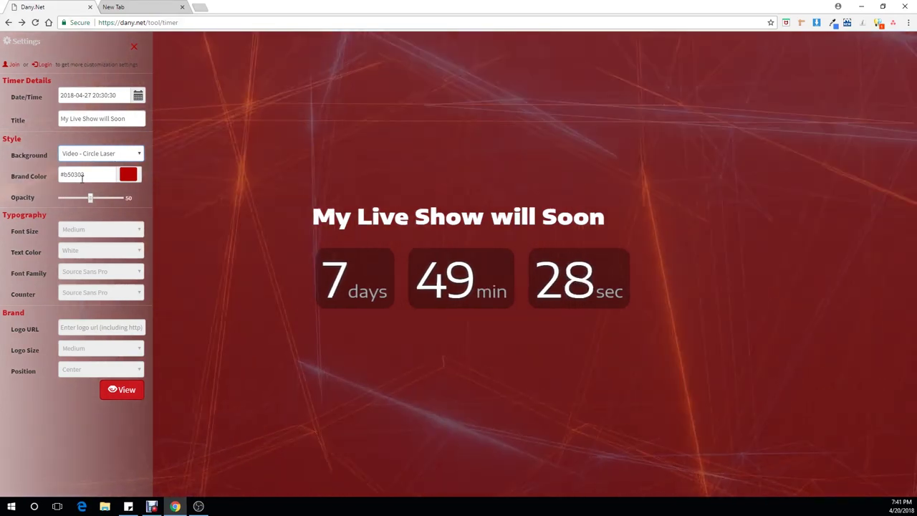
Step: Try a green brand colour in the colour chooser, then type a new hex value
triple_click(90, 177)
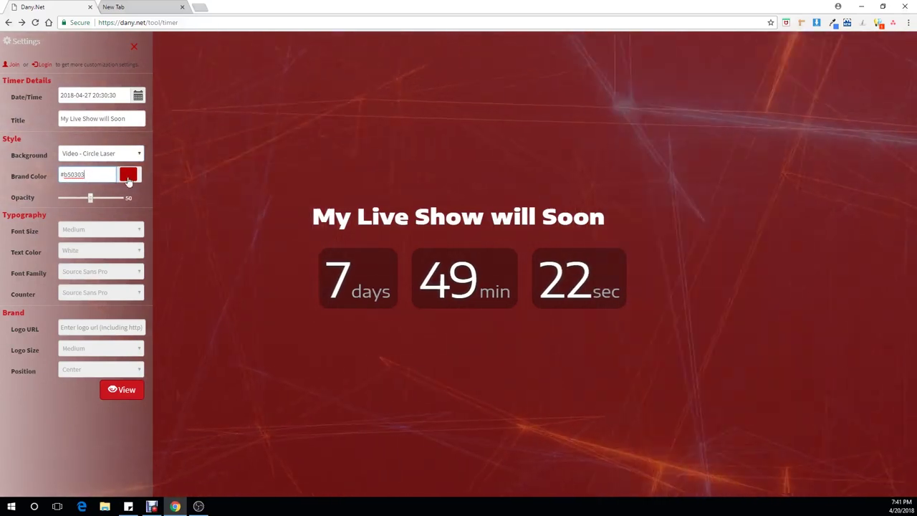
left_click(129, 177)
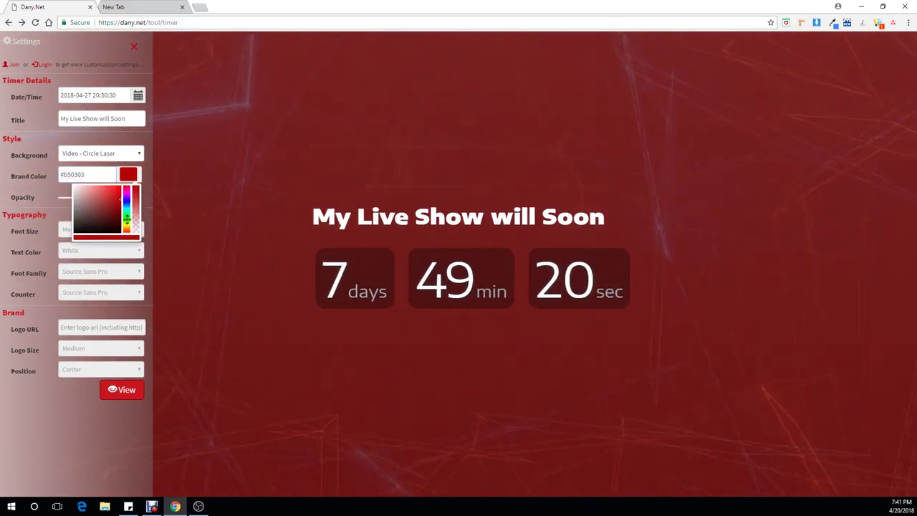
left_click(127, 220)
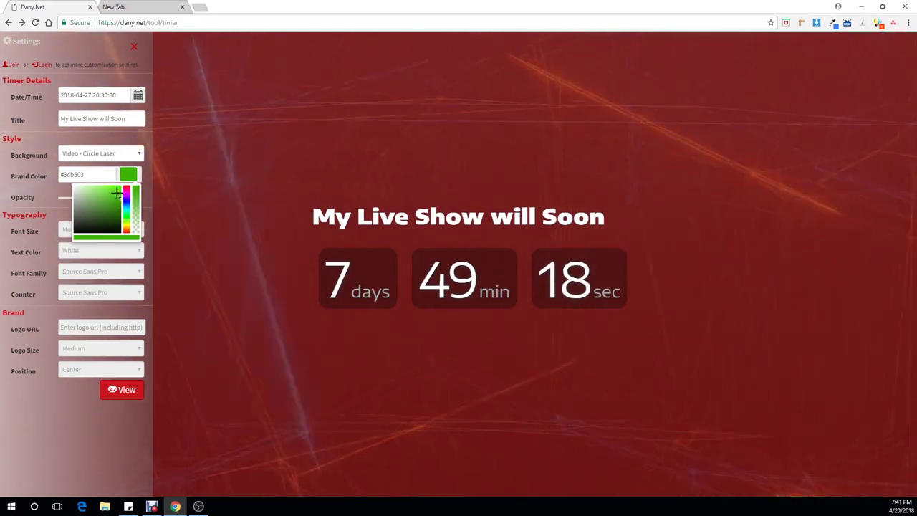
left_click(116, 194)
left_click(91, 175)
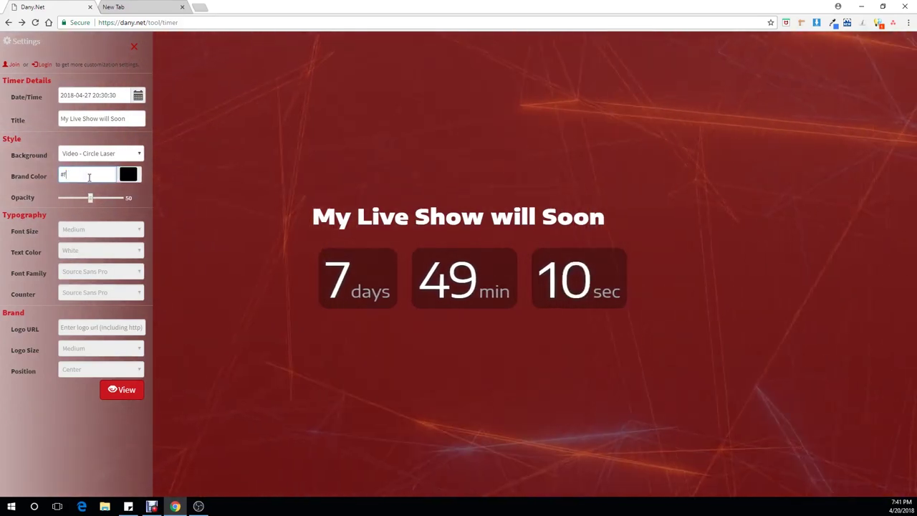
type("f001")
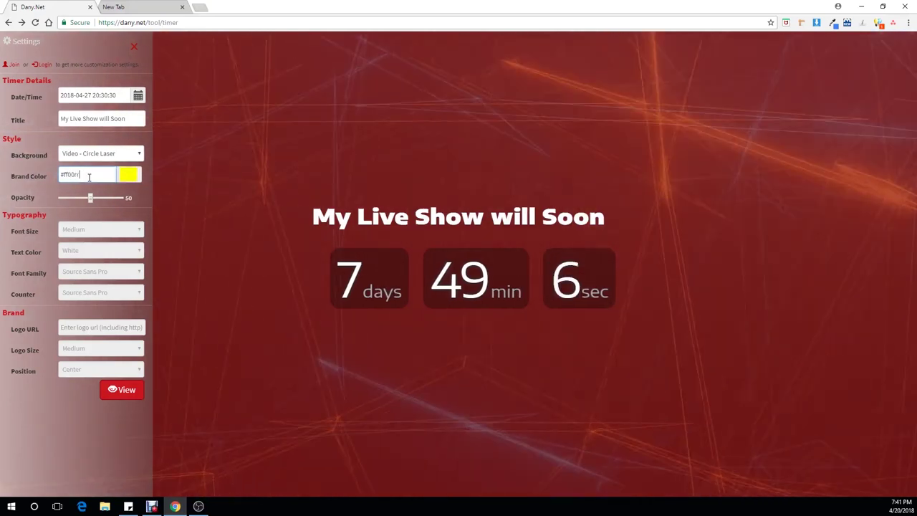
type("r")
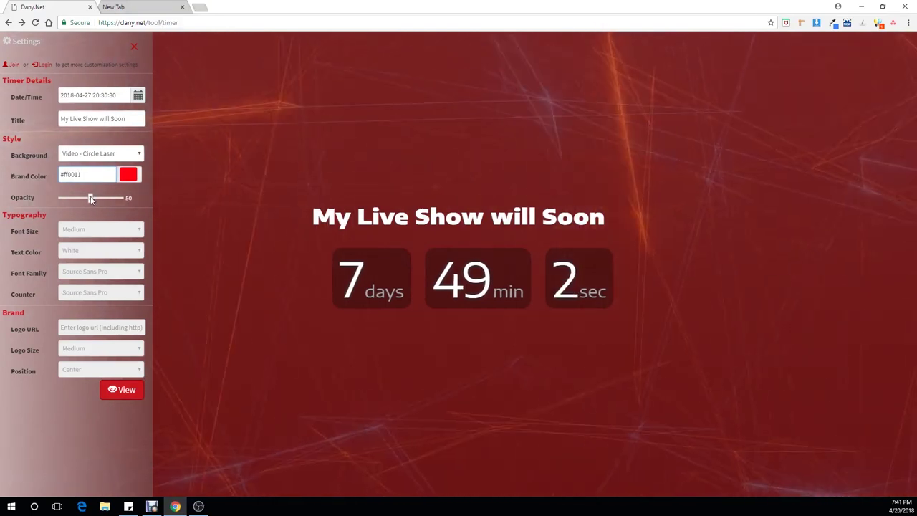
Step: Pick the blue brand colour #1449b0 in the colour chooser
left_click(101, 178)
left_click(126, 202)
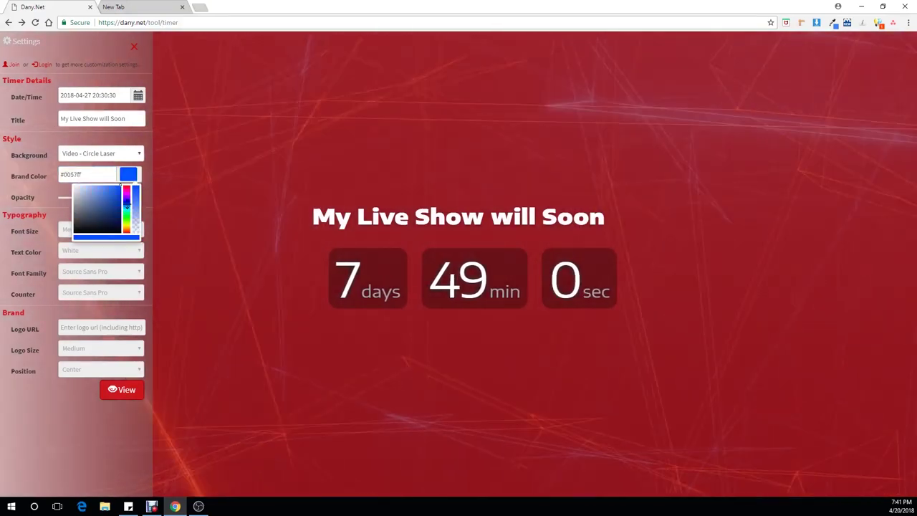
left_click(92, 198)
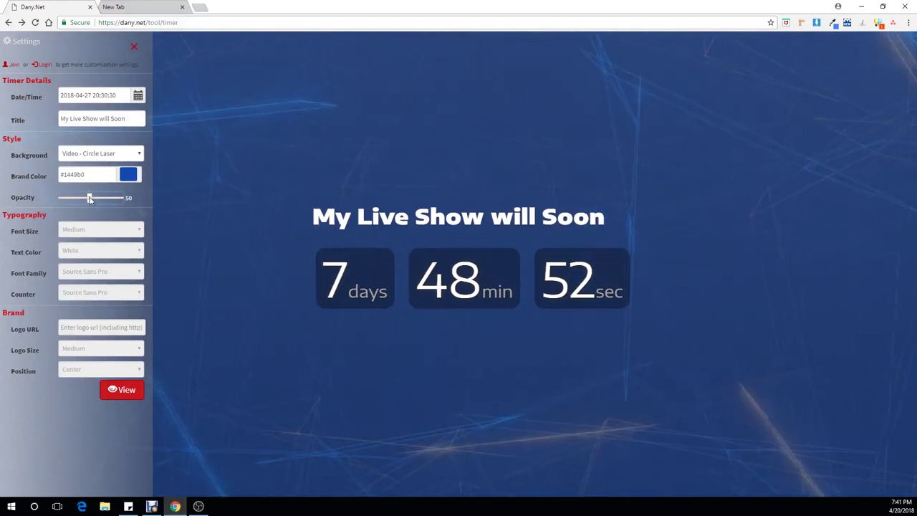
Step: Adjust the background opacity slider to 59 and open the Background video list
left_click_drag(90, 199, 88, 199)
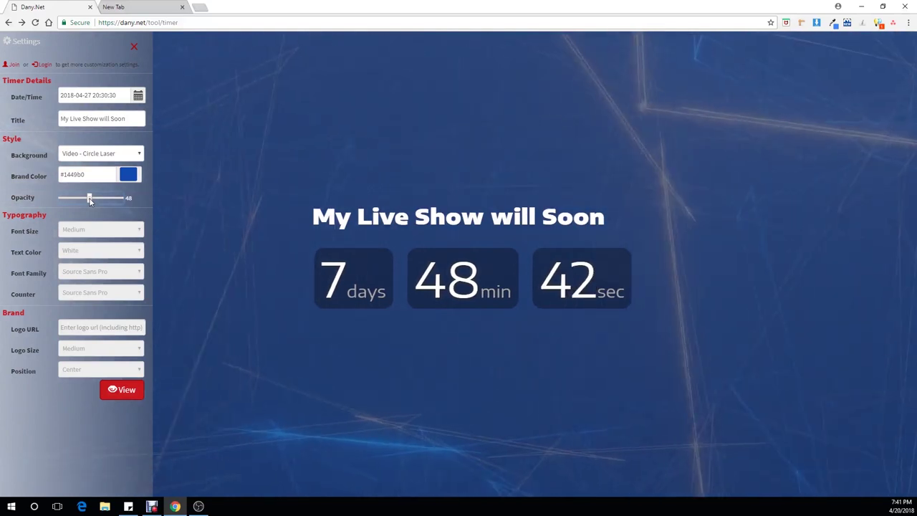
left_click_drag(90, 200, 61, 199)
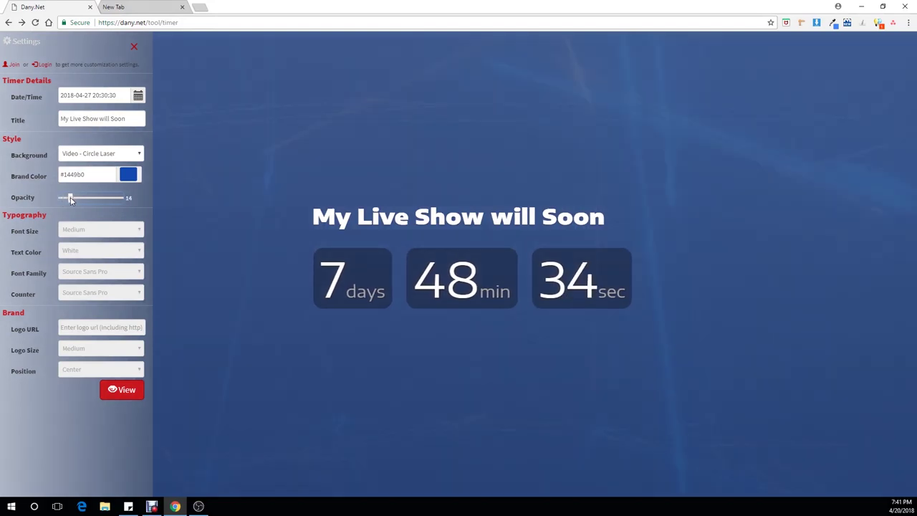
left_click_drag(80, 200, 118, 200)
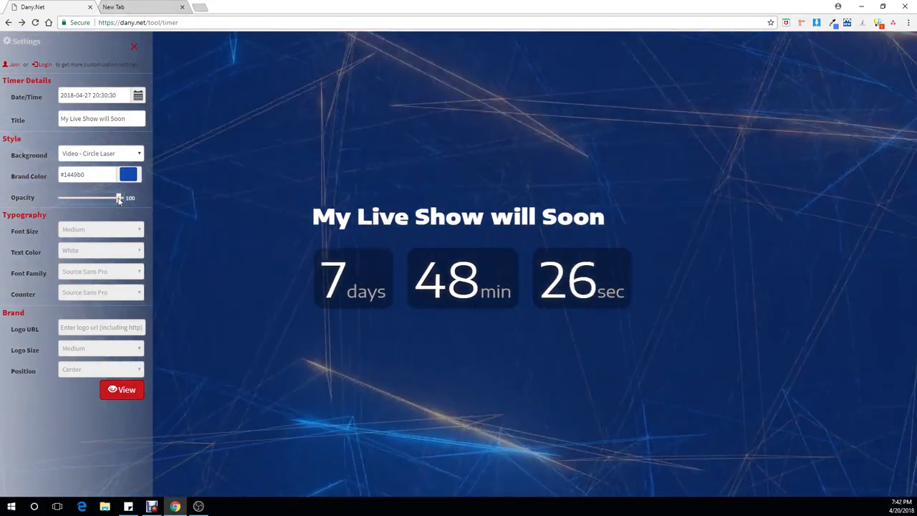
left_click_drag(119, 201, 96, 201)
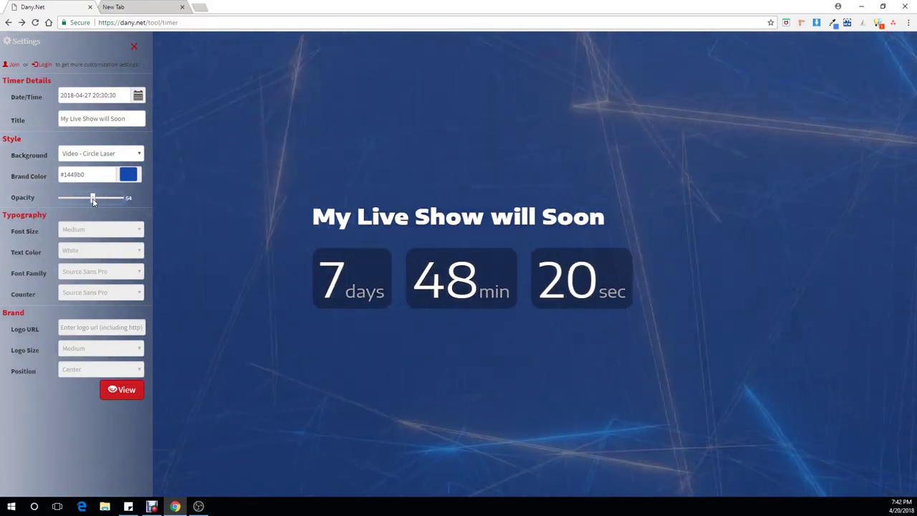
left_click_drag(96, 198, 97, 205)
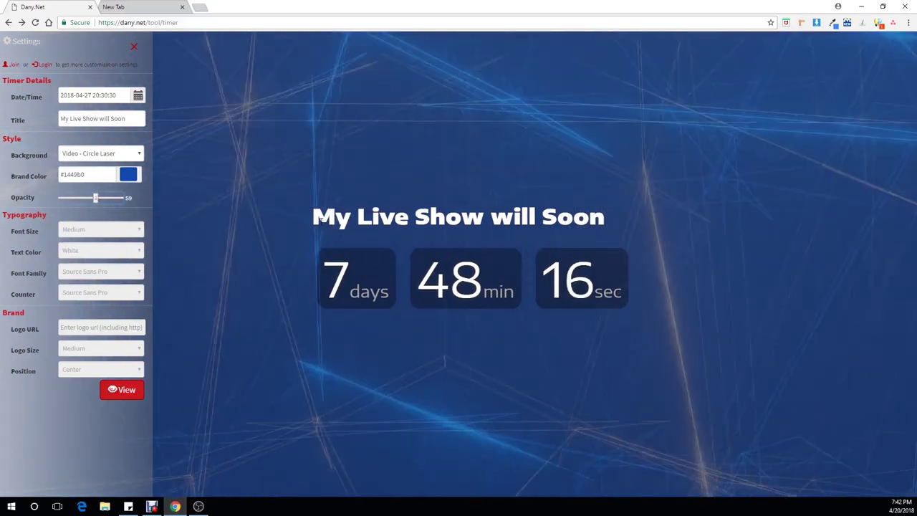
left_click(97, 159)
left_click(101, 185)
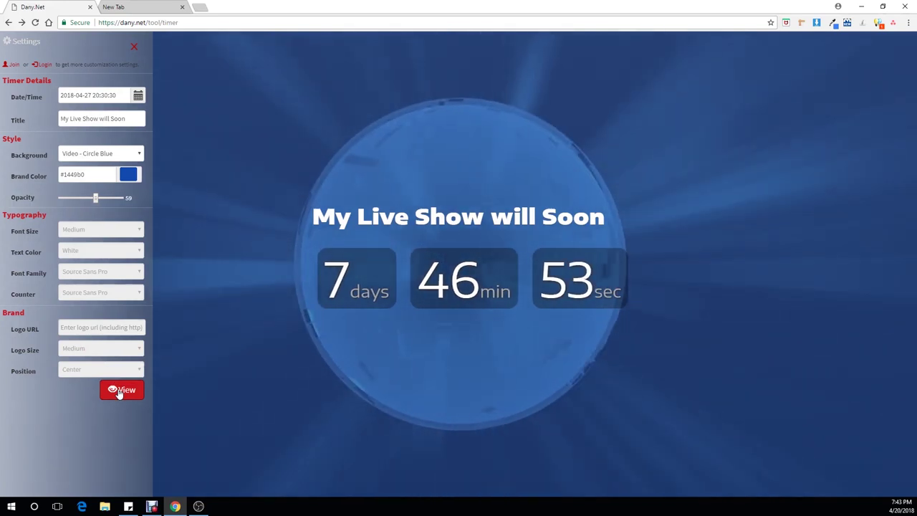
Step: Open the standalone full-page timer with View and copy its web address
left_click(119, 394)
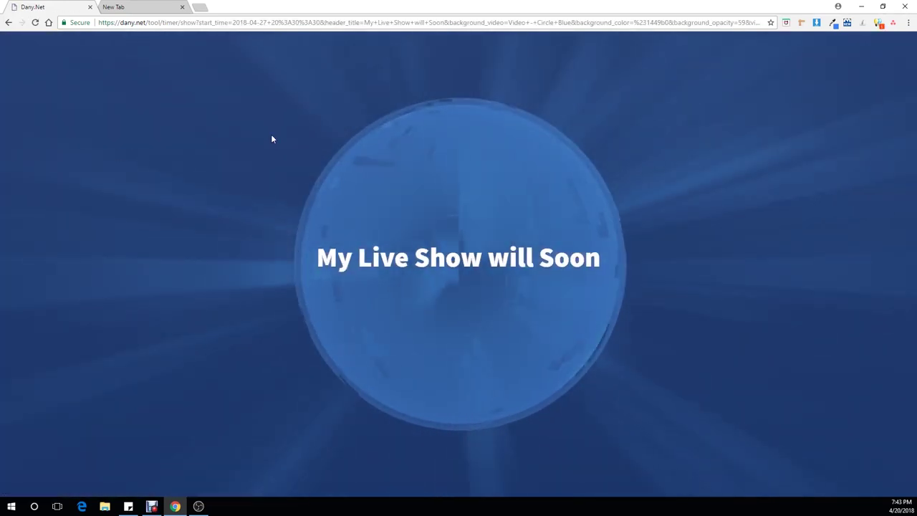
left_click(162, 22)
right_click(162, 22)
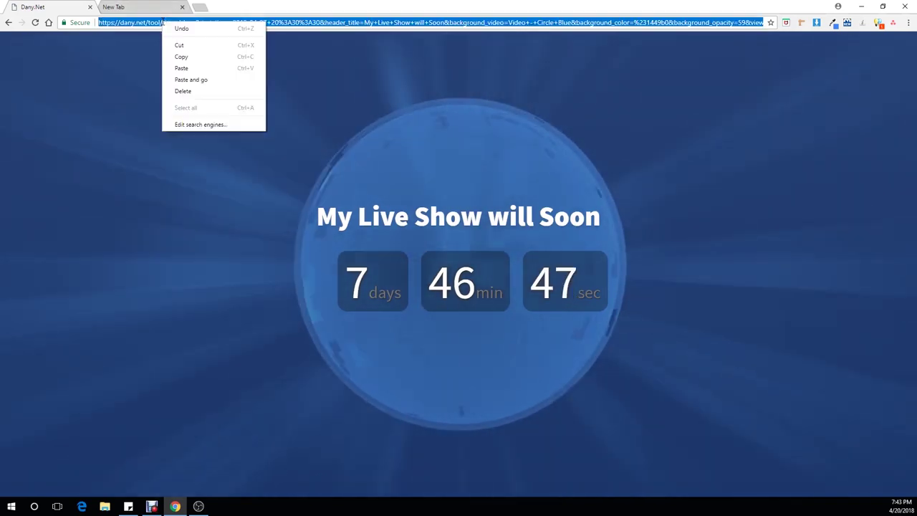
left_click(181, 57)
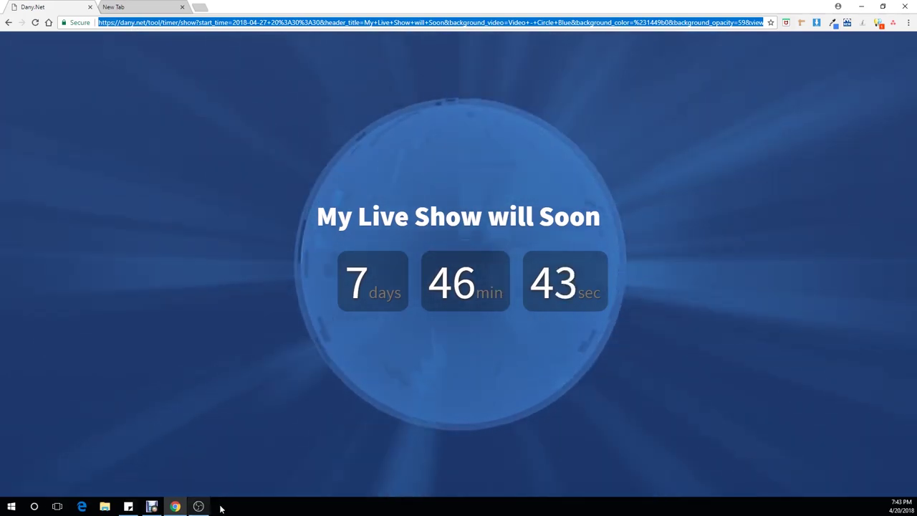
Step: Switch to OBS Studio and add a new scene named 'PreLive'
left_click(199, 507)
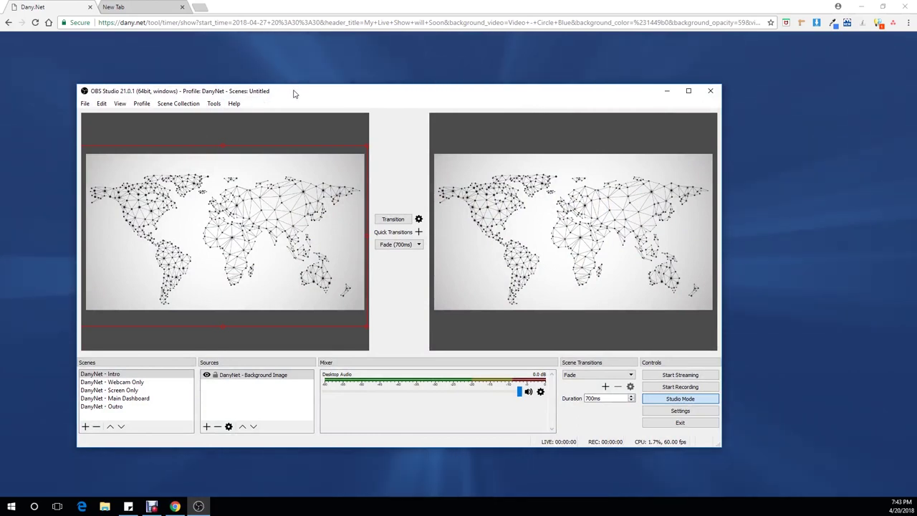
left_click_drag(293, 93, 293, 83)
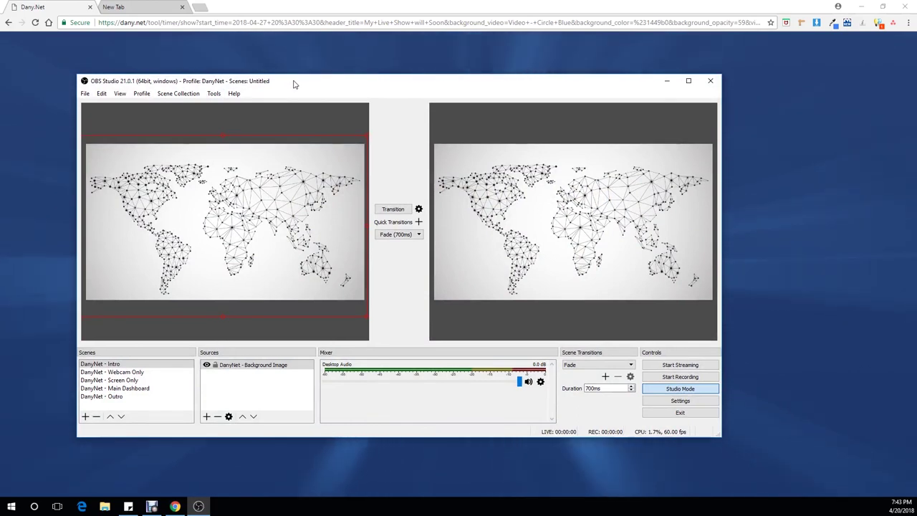
left_click(85, 418)
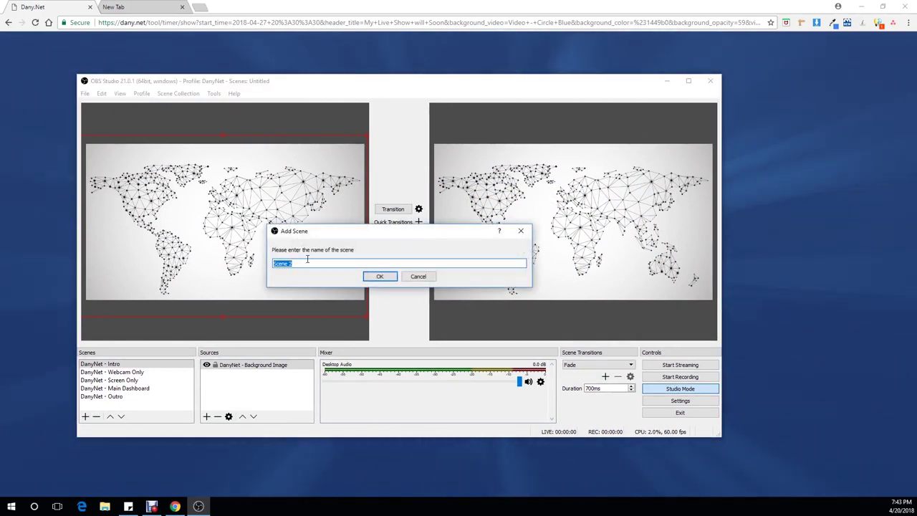
type("Pre")
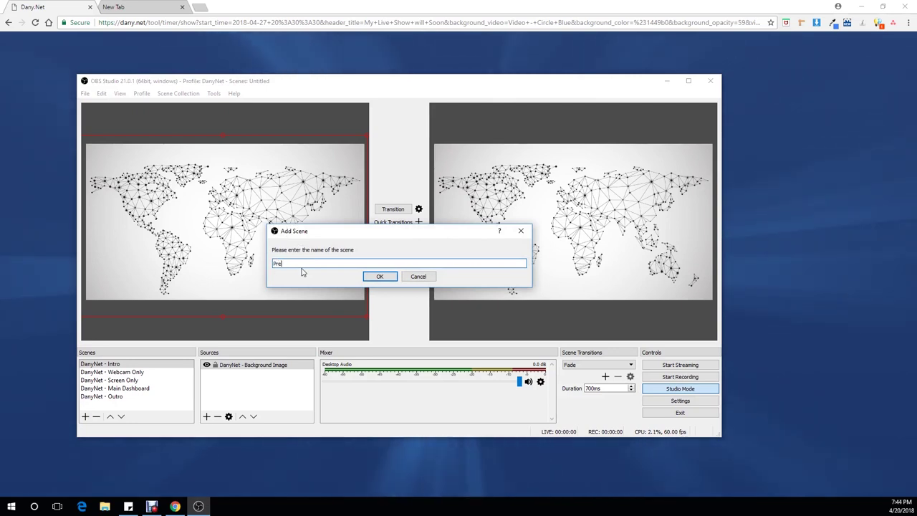
type("Live")
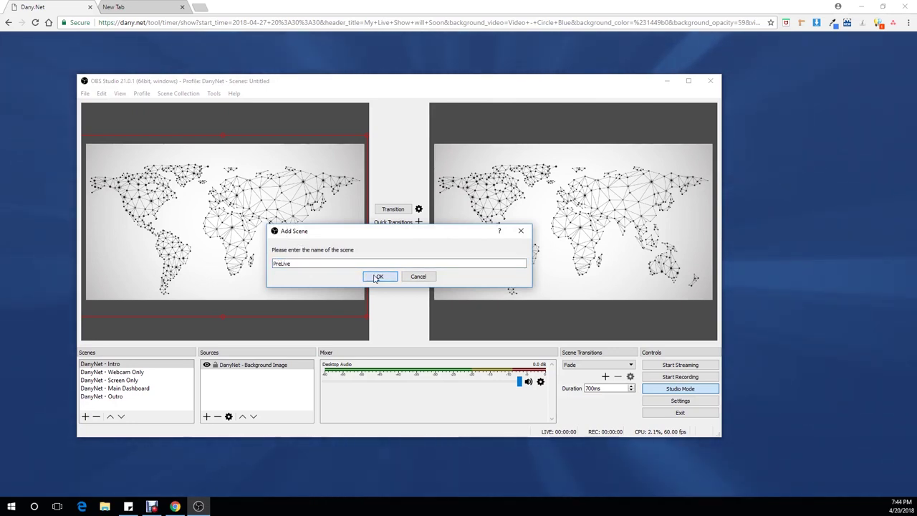
left_click(378, 277)
Step: Move PreLive to the top and add a Browser Source with the copied timer URL
left_click_drag(92, 408, 96, 368)
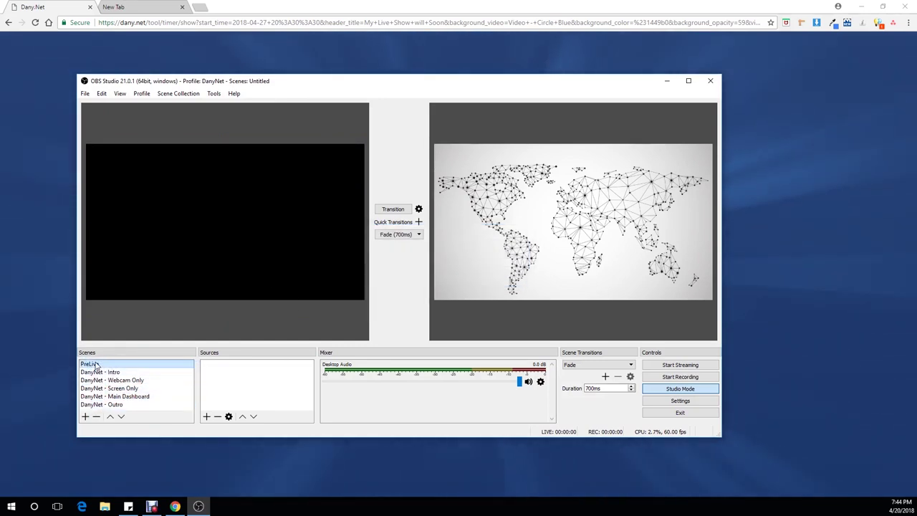
left_click(207, 417)
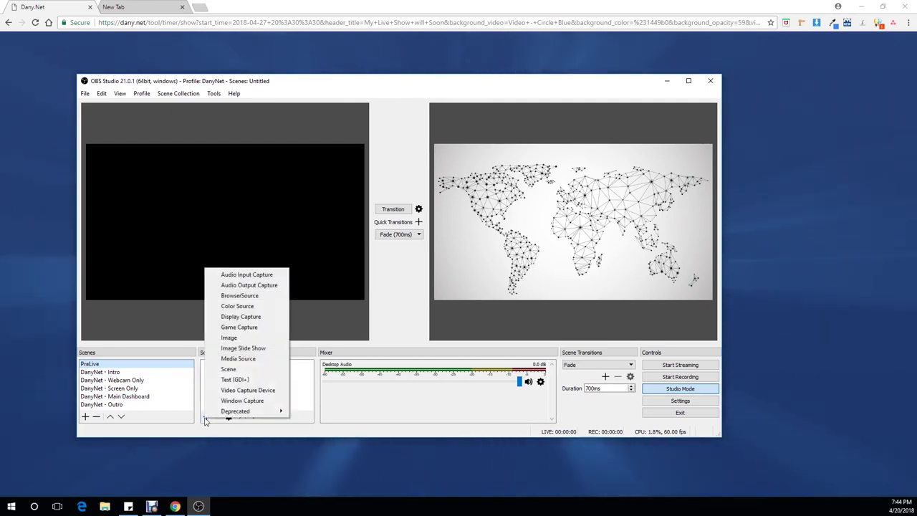
left_click(241, 296)
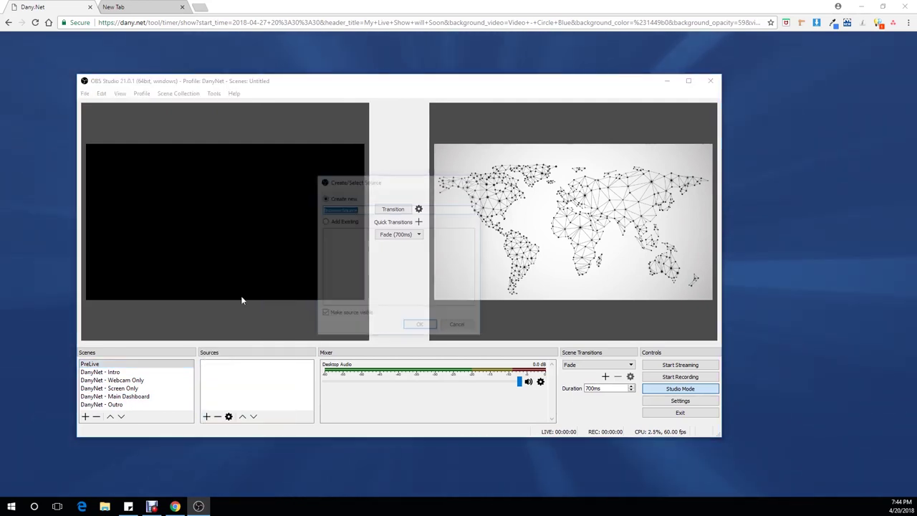
left_click(414, 330)
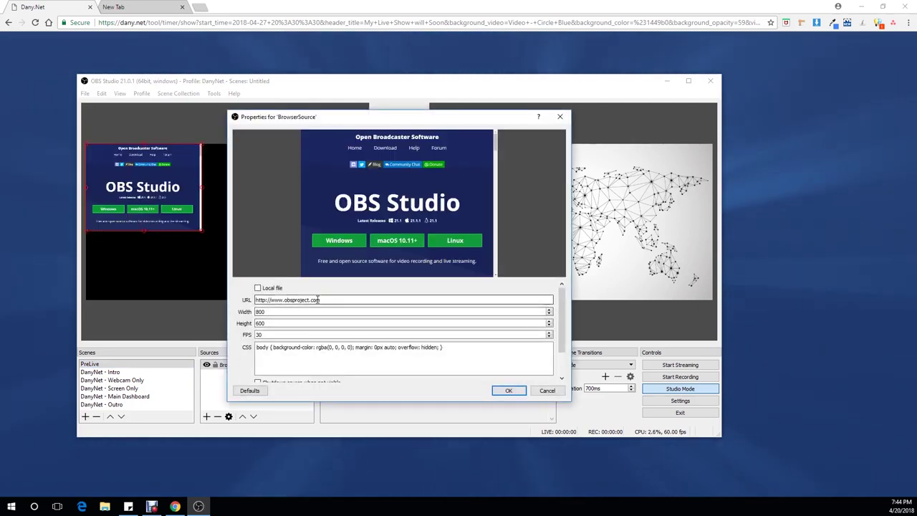
left_click_drag(328, 301, 254, 302)
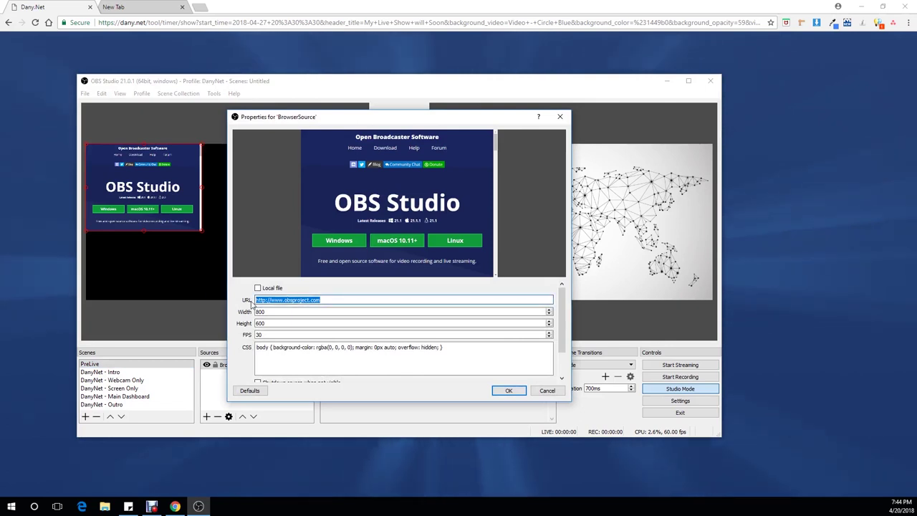
key("ctrl+v")
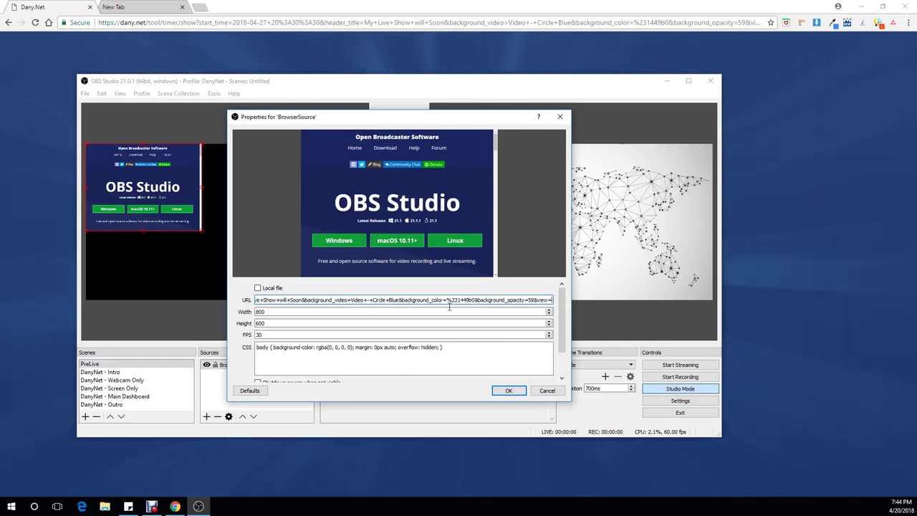
left_click(508, 392)
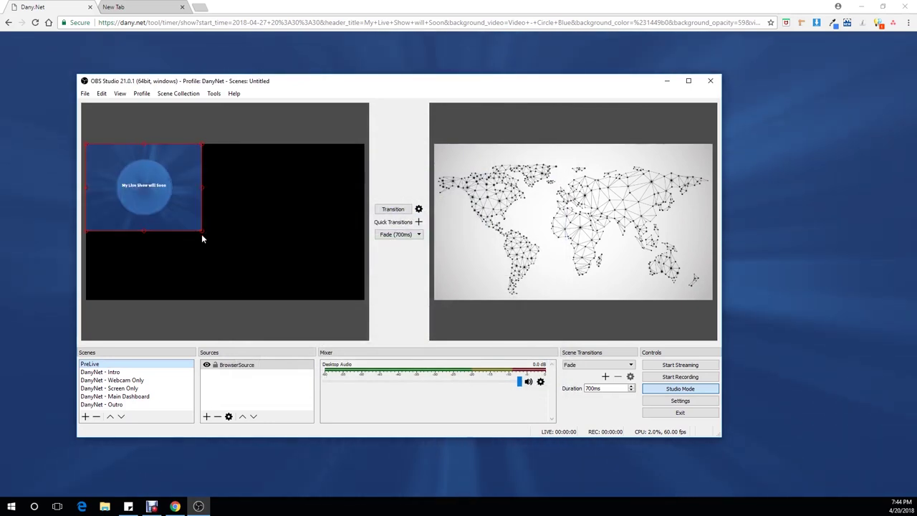
Step: Enlarge and reposition the timer browser source to cover the full PreLive canvas
left_click_drag(203, 235, 367, 337)
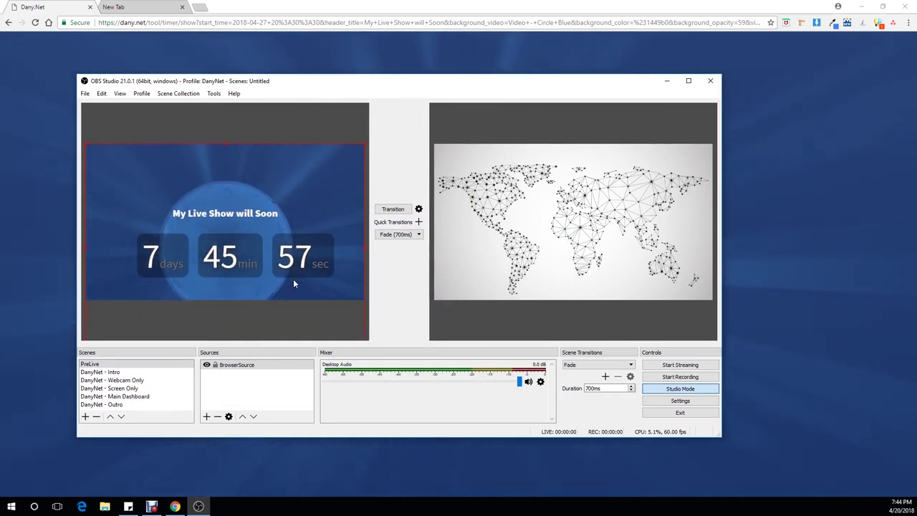
left_click_drag(211, 221, 217, 202)
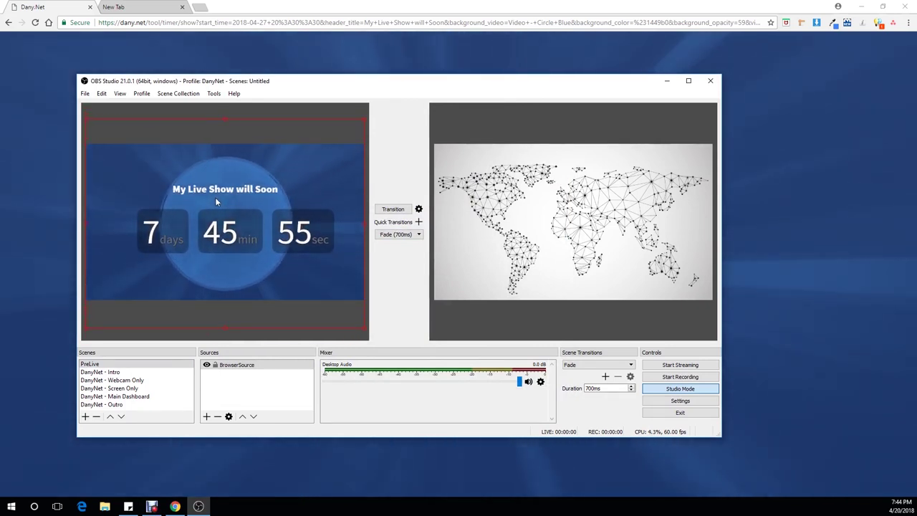
left_click(138, 115)
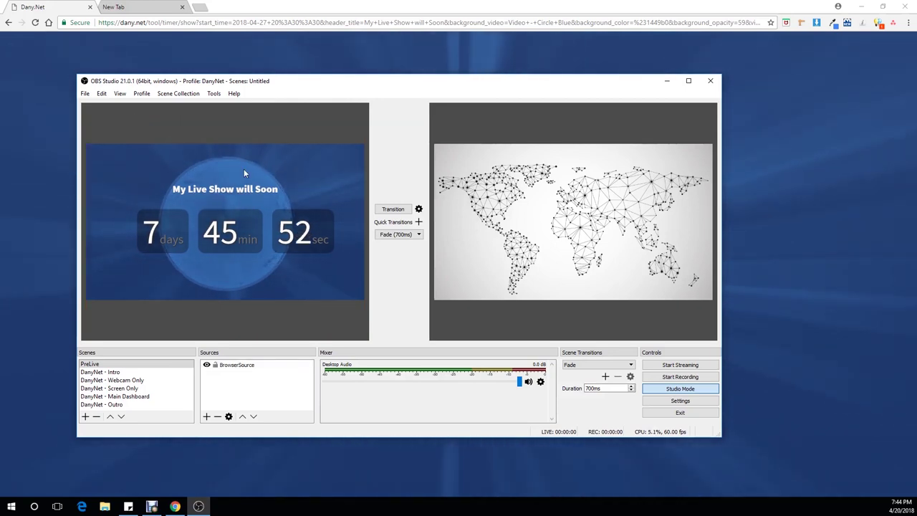
Step: Transition the PreLive countdown scene to the program output in Studio Mode
left_click(393, 209)
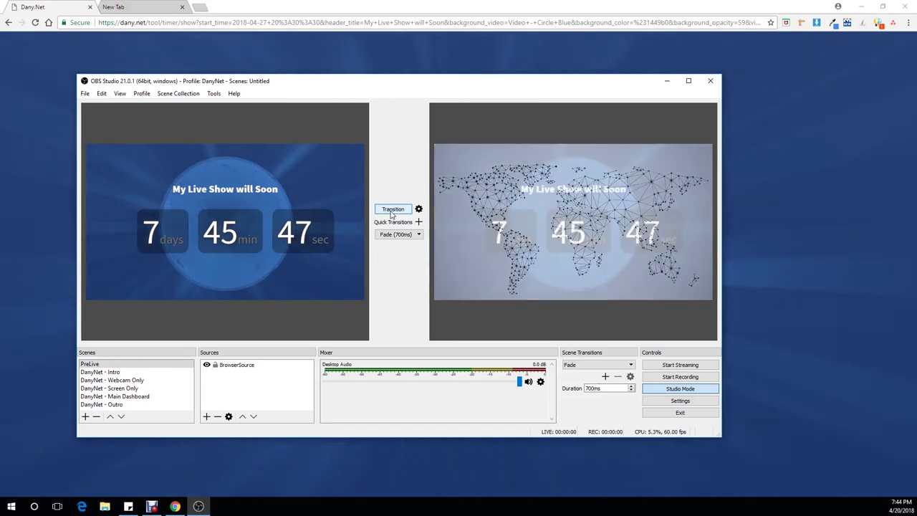